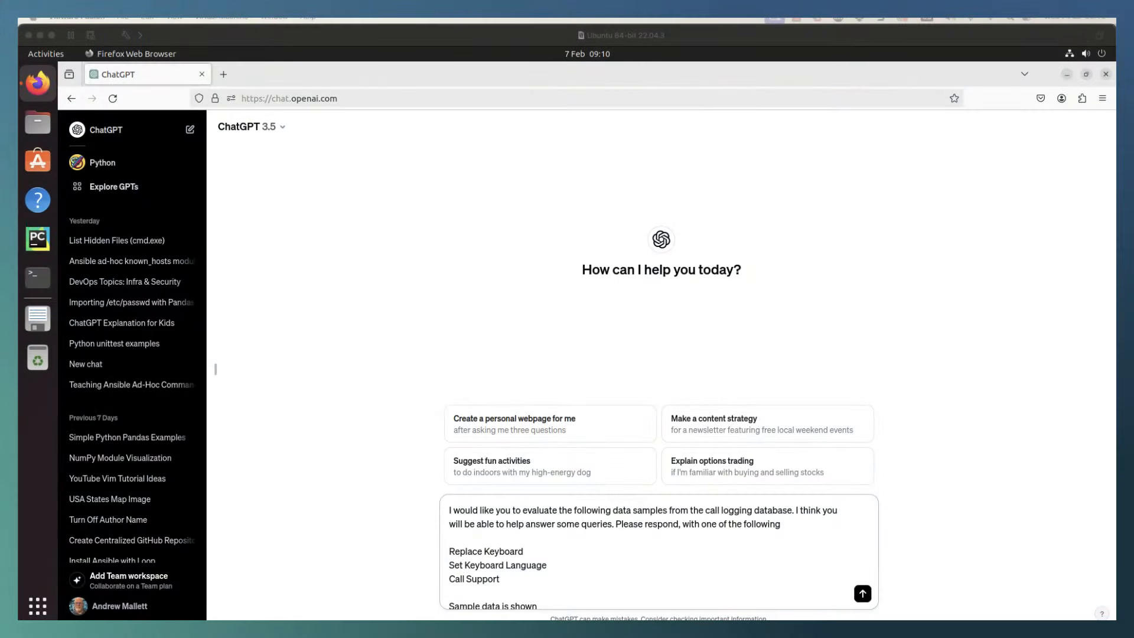
Review the prepared prompt with the keyboard and support issue samples, and send it to ChatGPT
click(1046, 344)
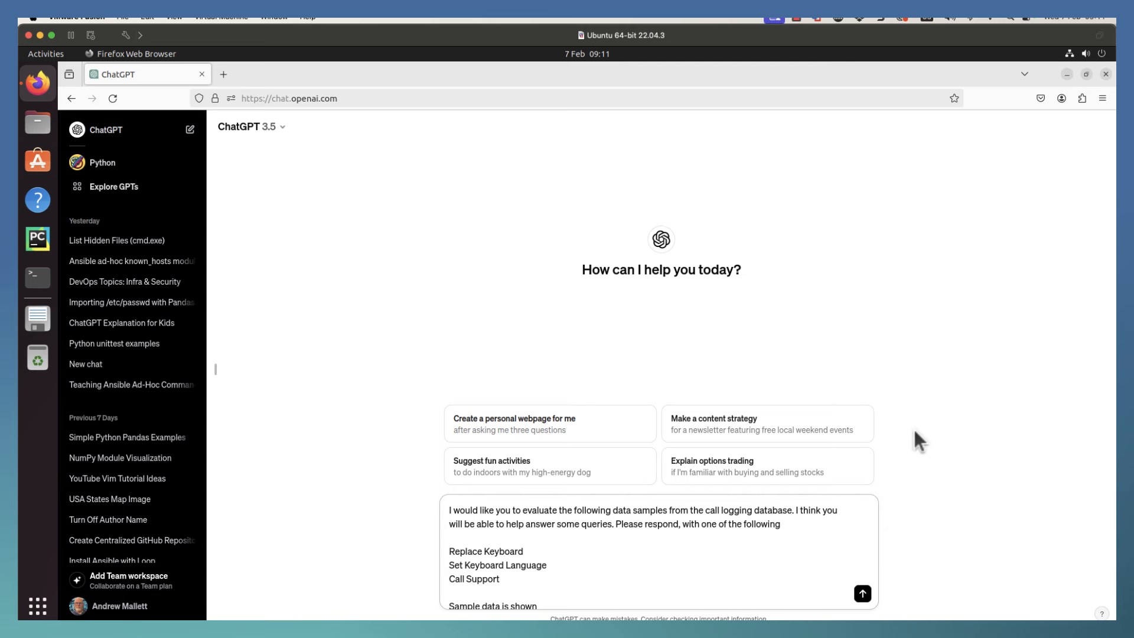
scroll(800, 527, down, 10)
scroll(801, 527, up, 9)
scroll(801, 528, down, 3)
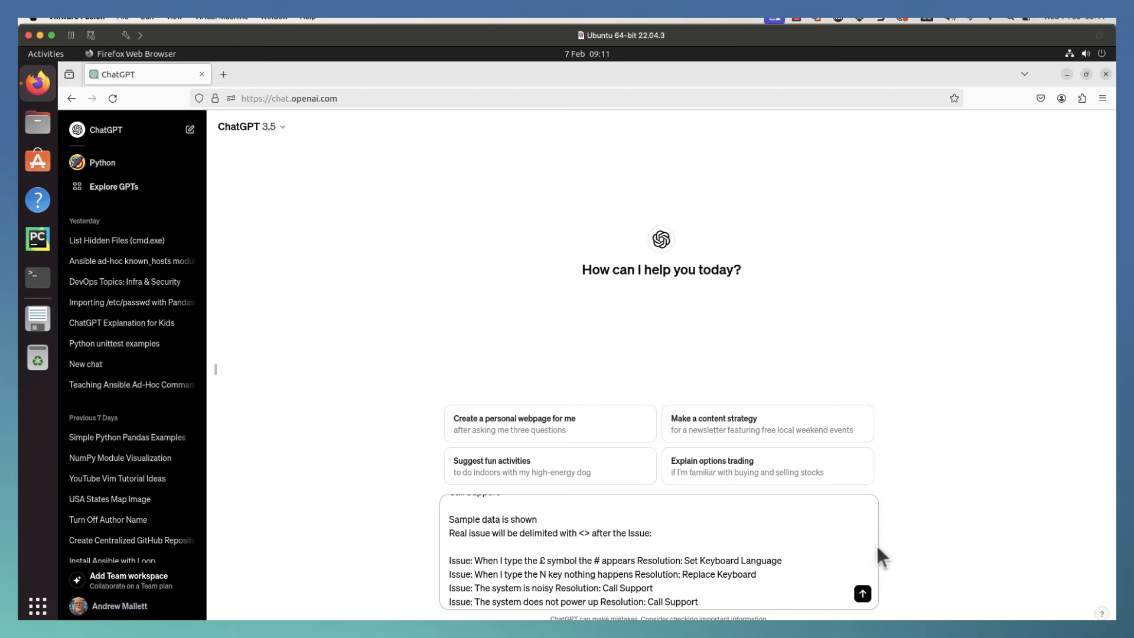
scroll(847, 551, down, 5)
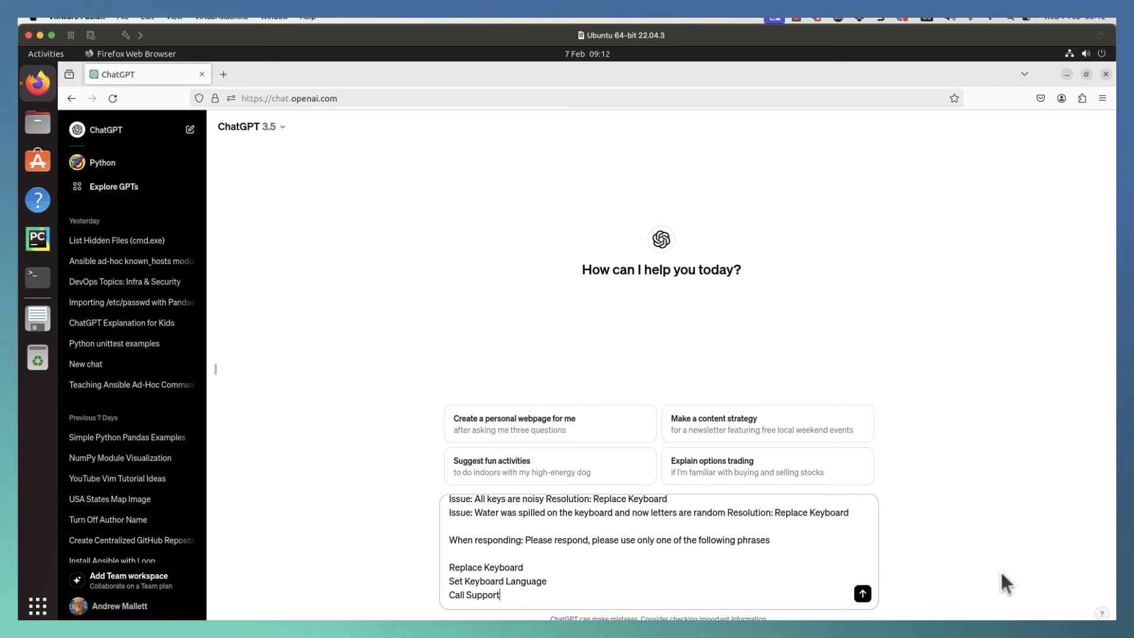
key(Return)
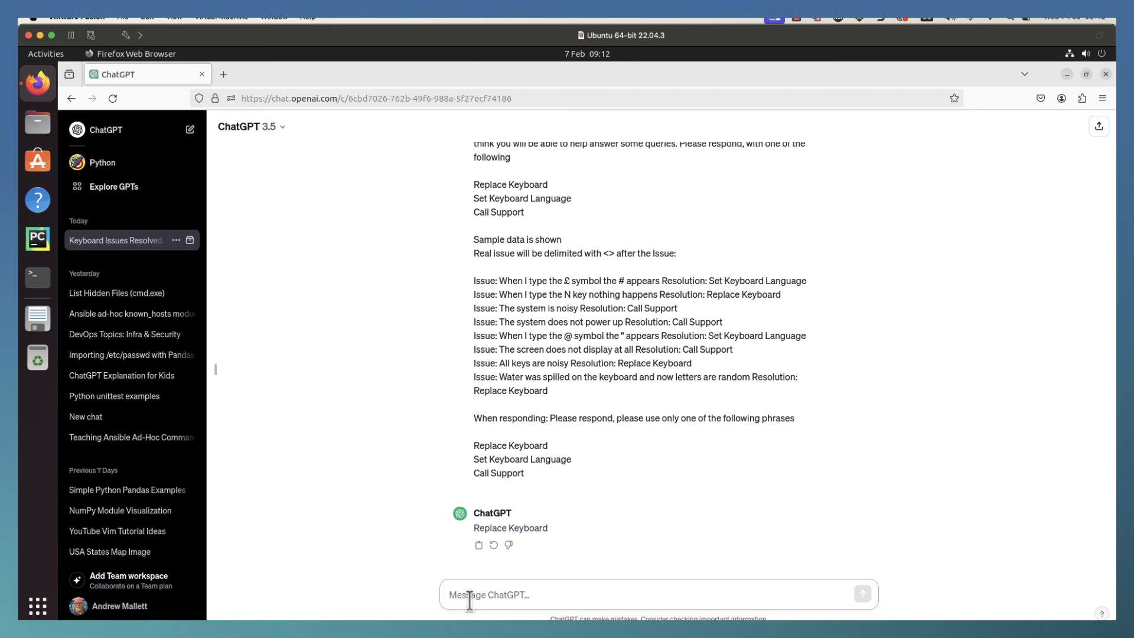
Send the message "Issue: <The system seems to smoke from the PSU>" in the same chat
text(Is)
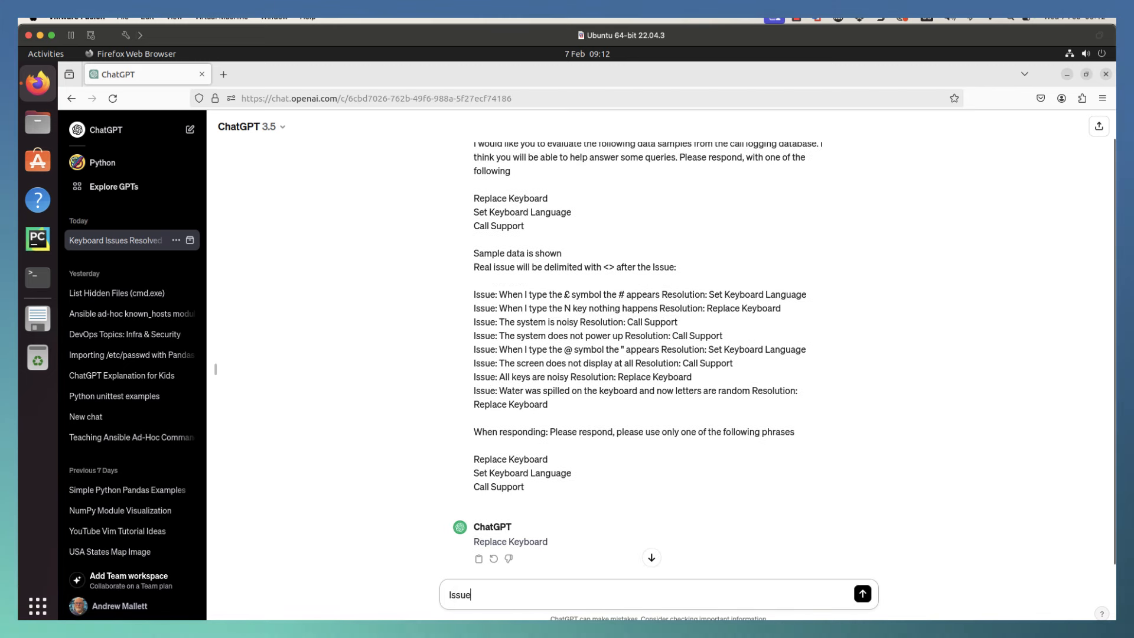
text(sue: )
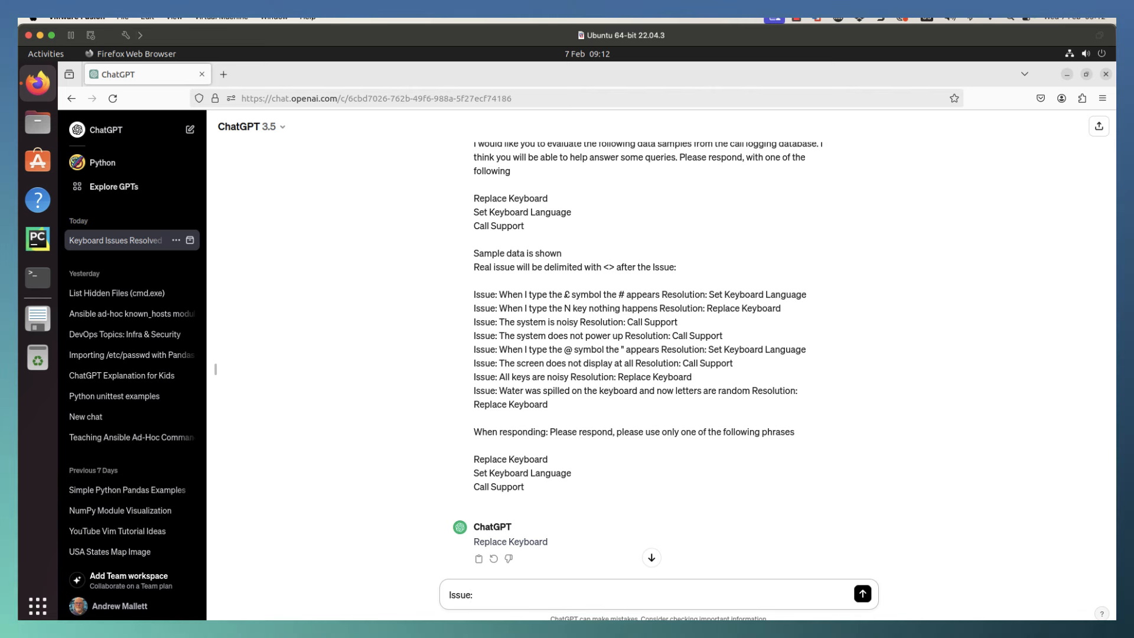
text(<)
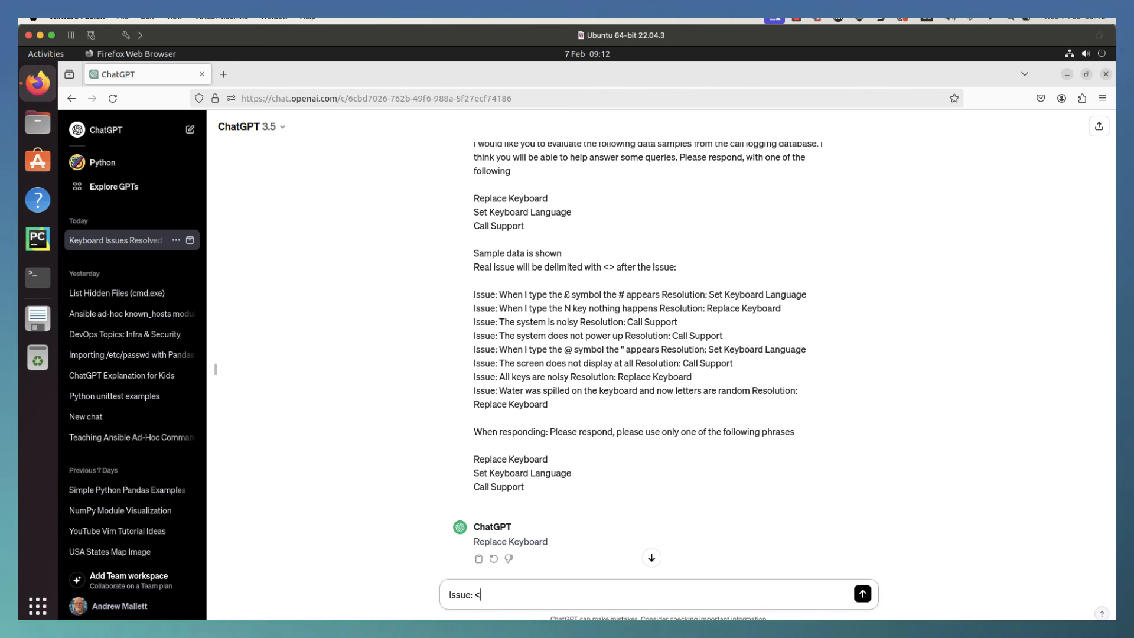
text(The sy)
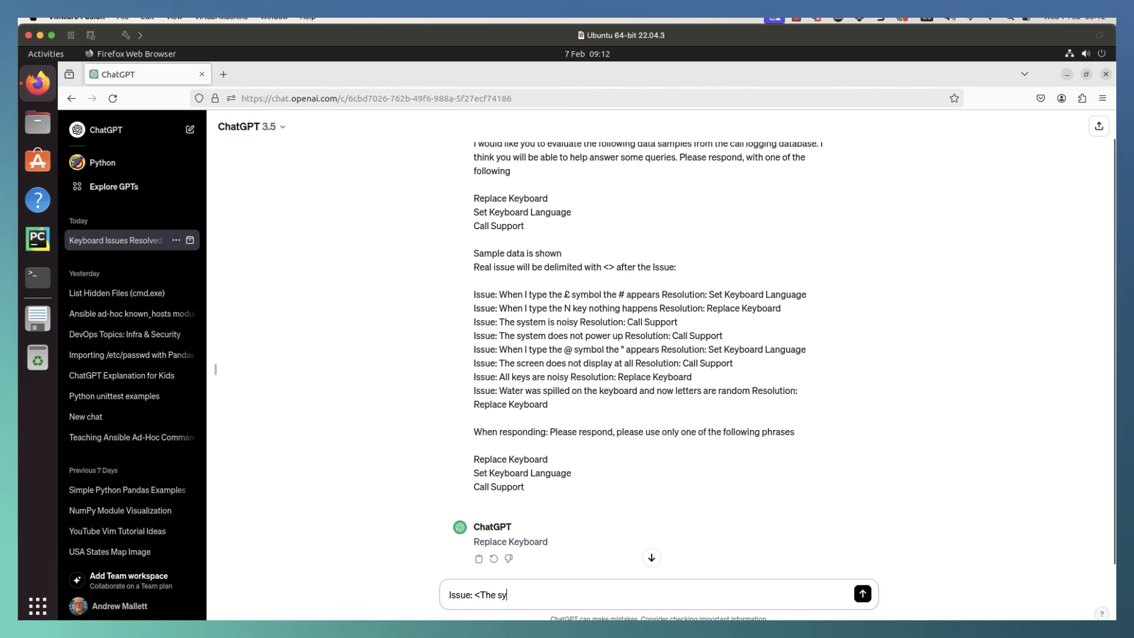
text(stem s)
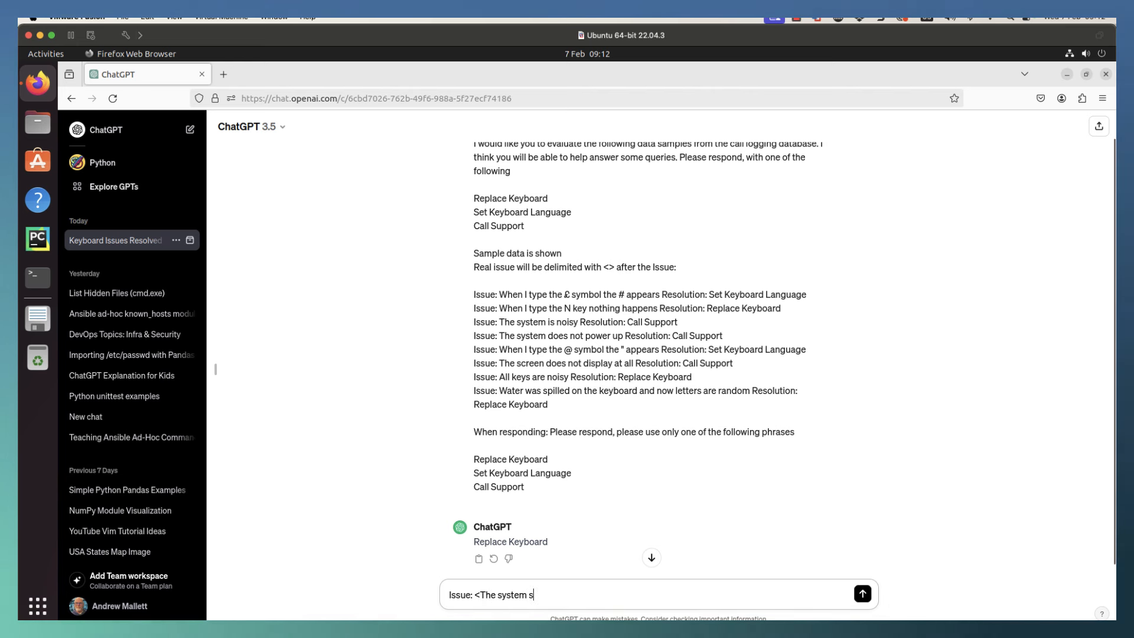
text(eems to smoke)
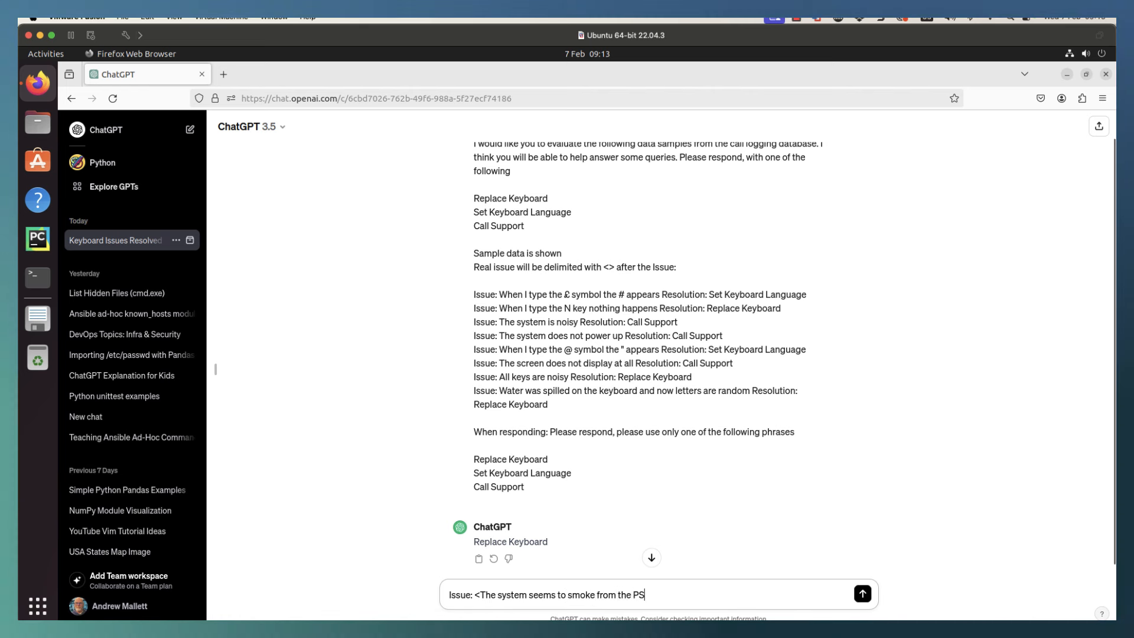
text(from the PSU)
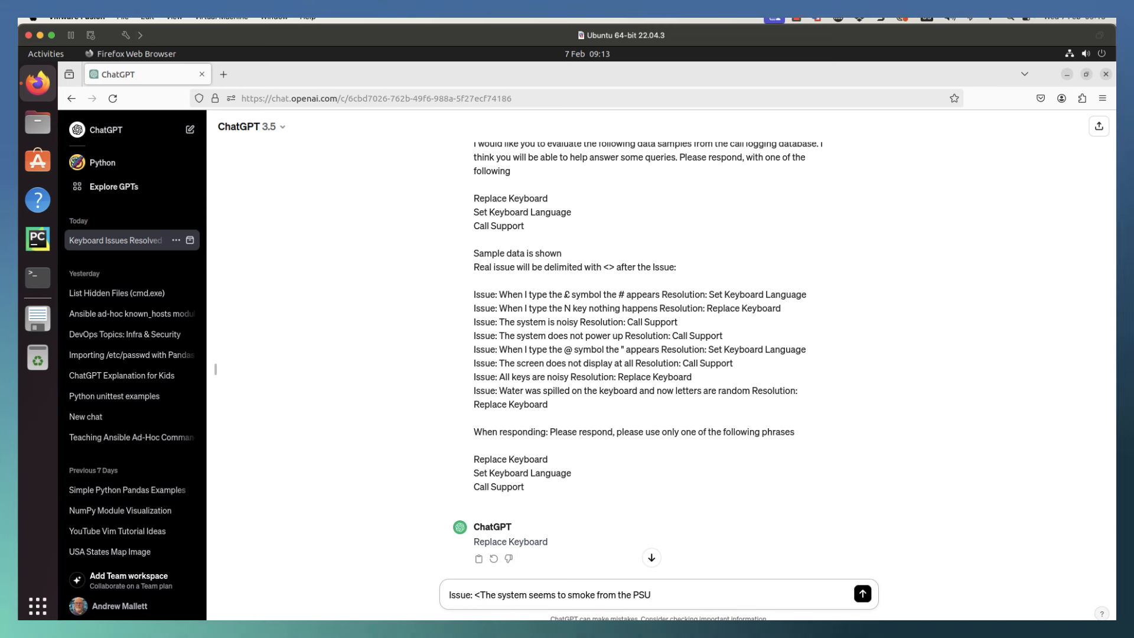
text(>)
key(Return)
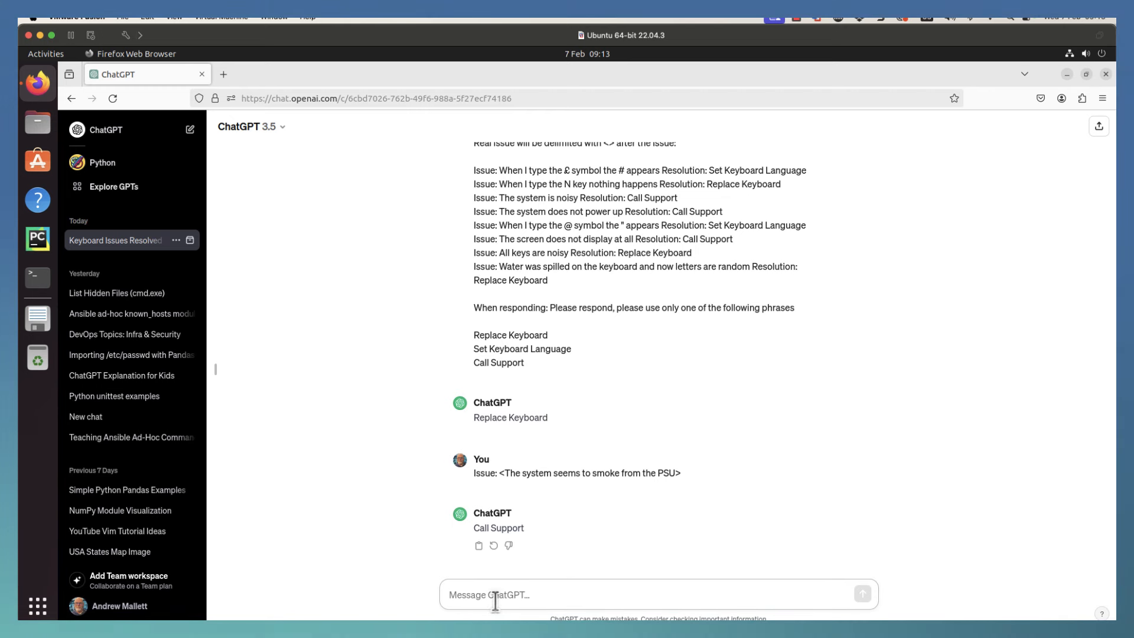
Send the message "Issue: <When I press the $ i get ">" and show the latest reply
text(Issue)
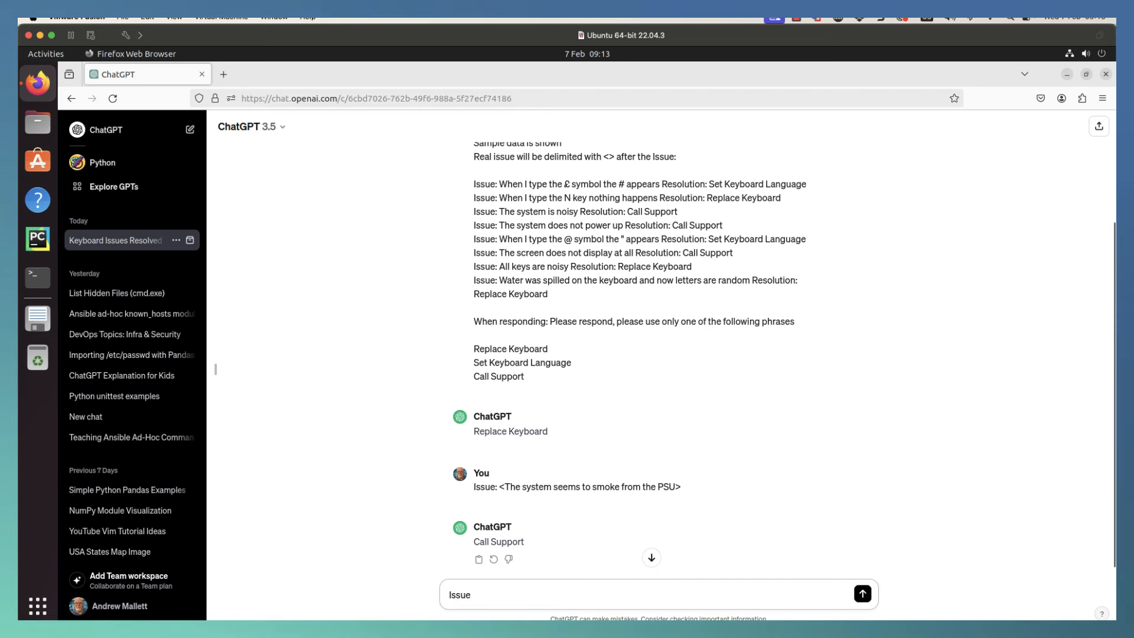
text(:)
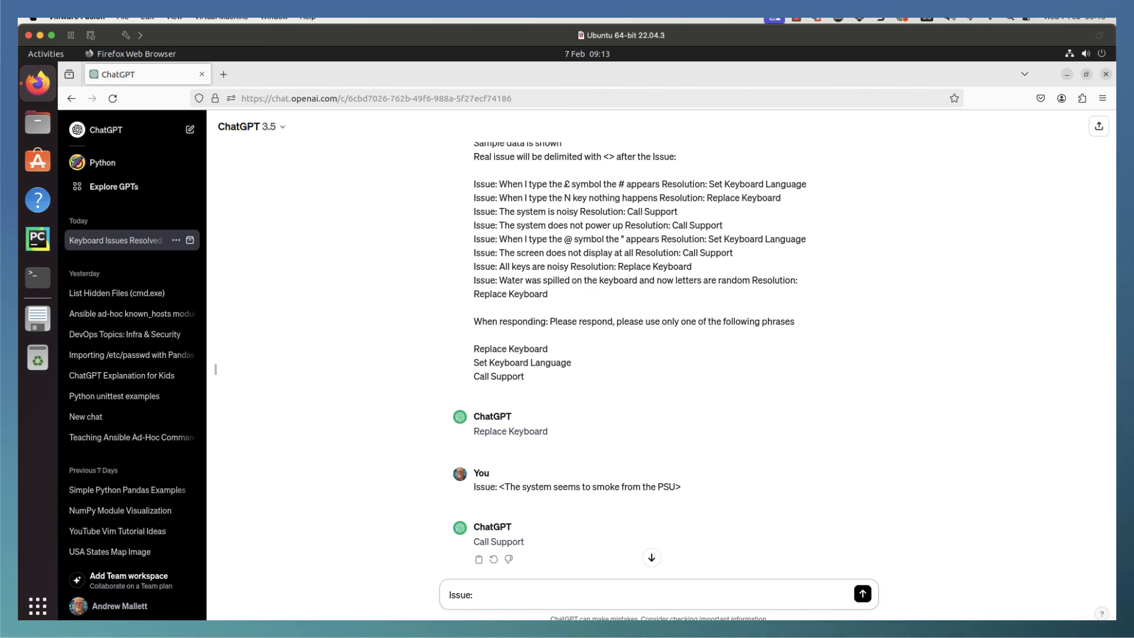
text( <)
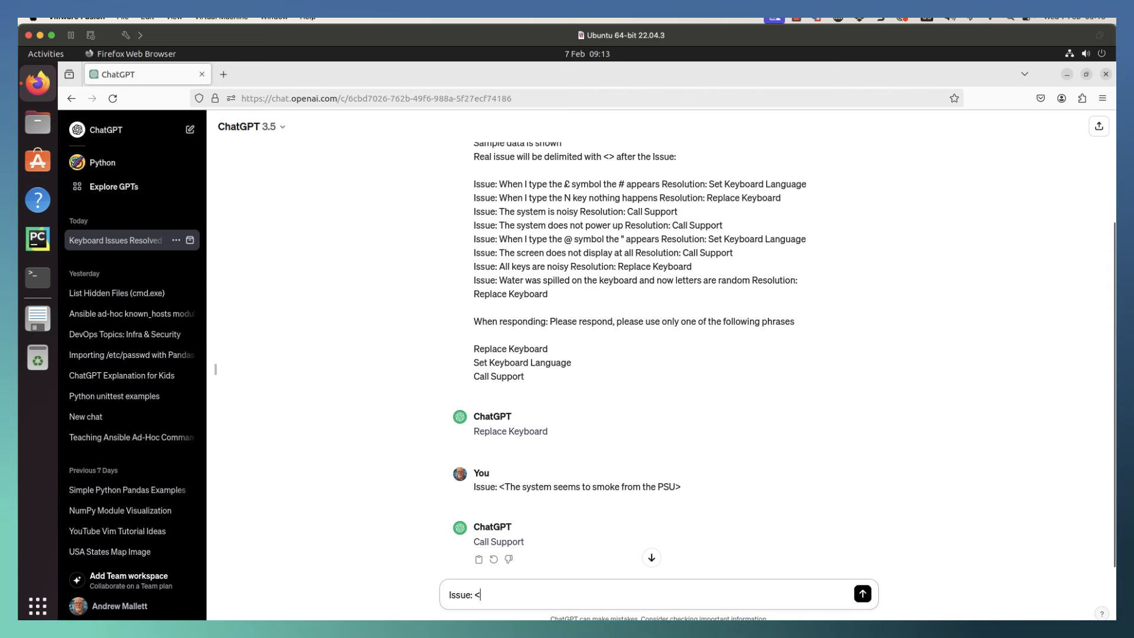
text(When)
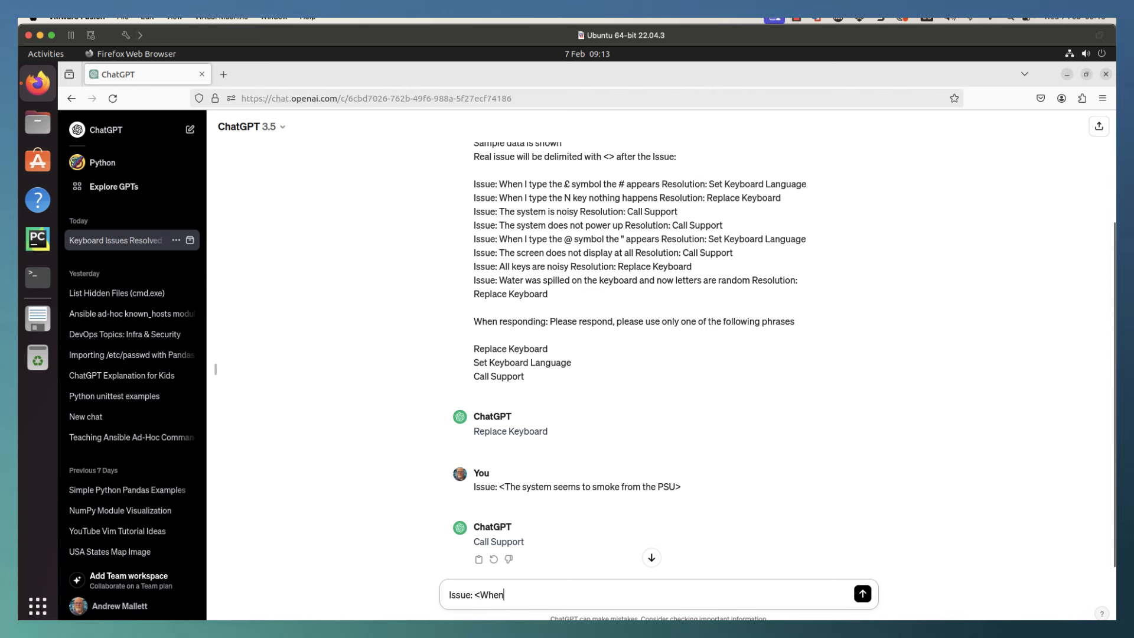
text( I press the )
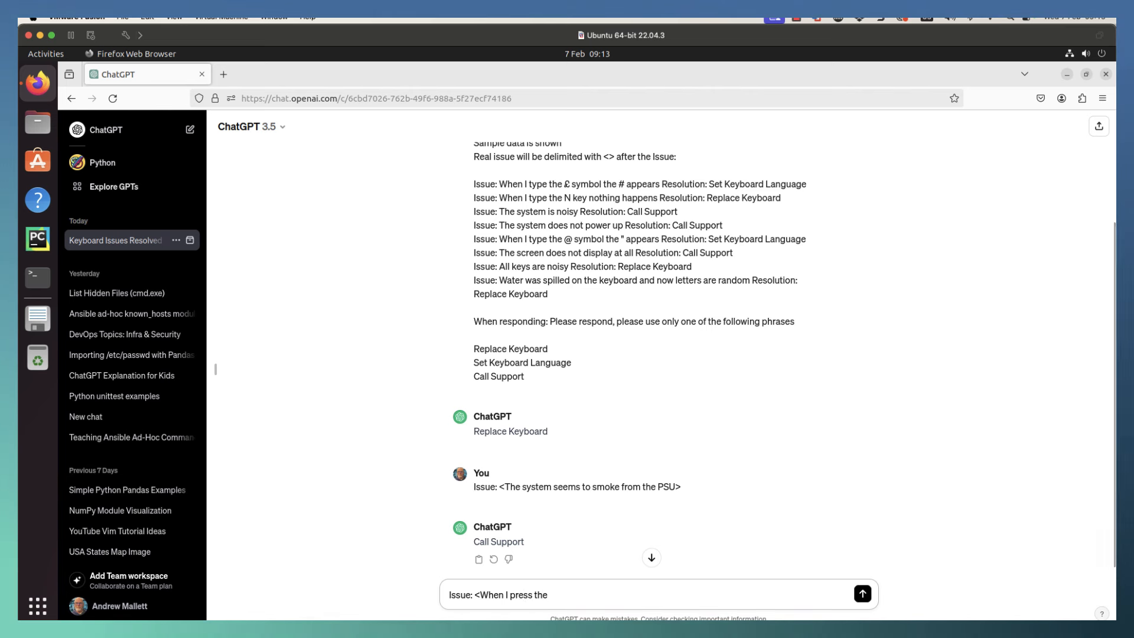
text($ i)
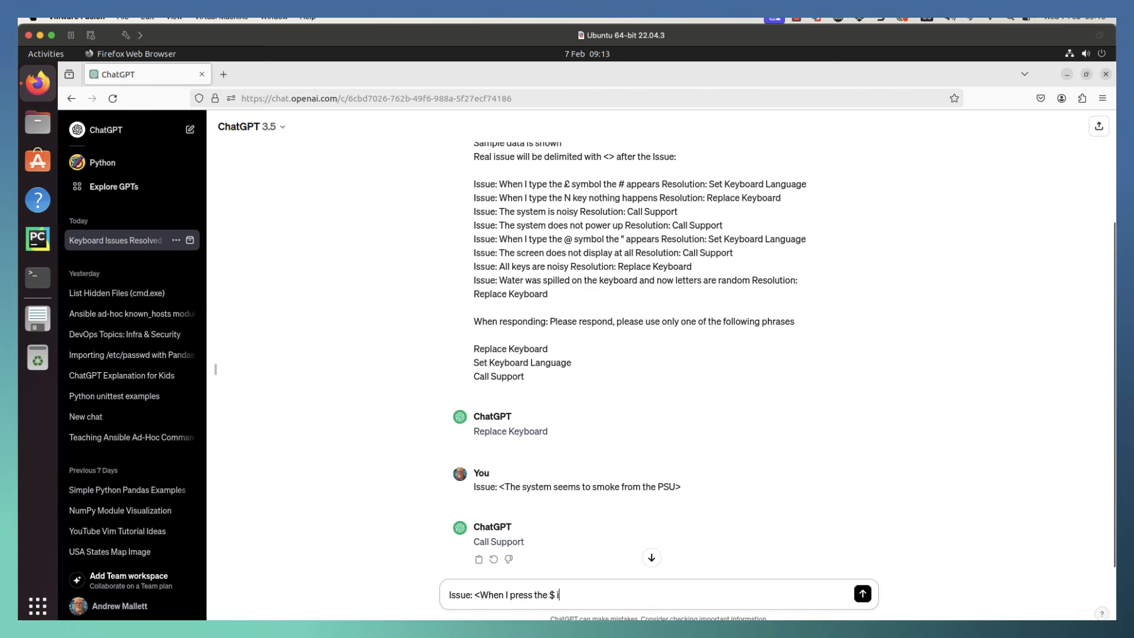
text( get ")
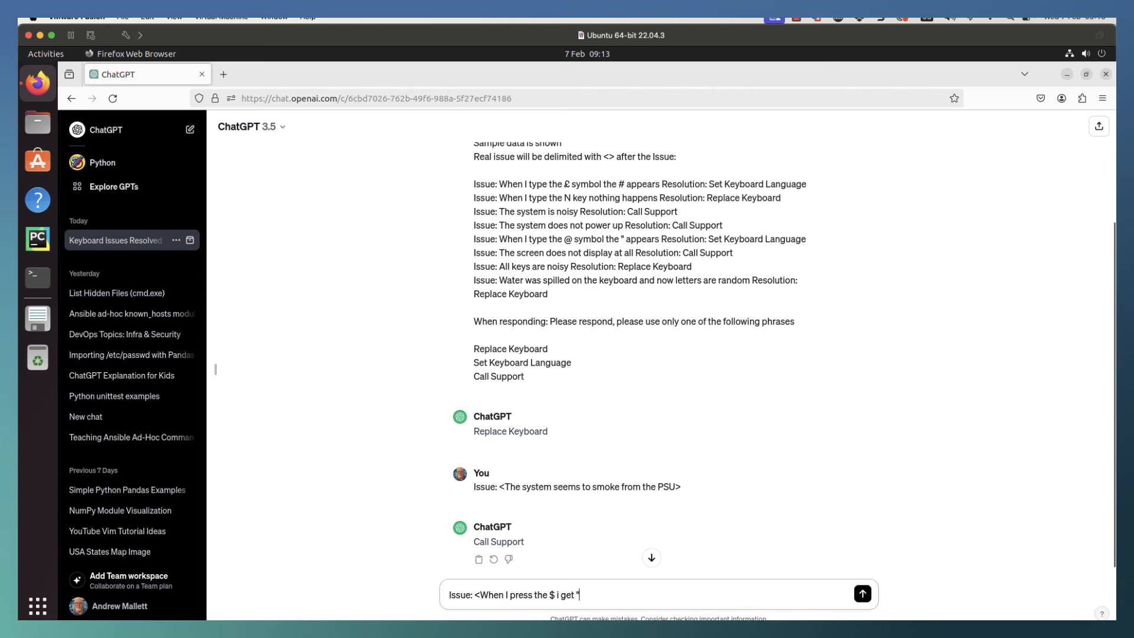
text(>)
key(Return)
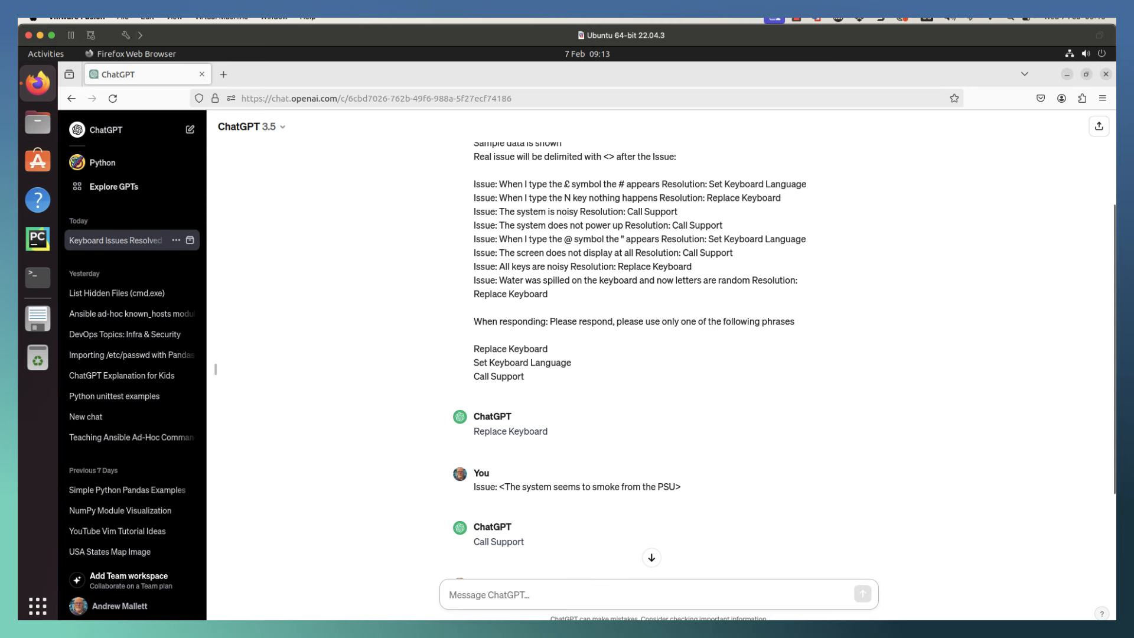
click(652, 557)
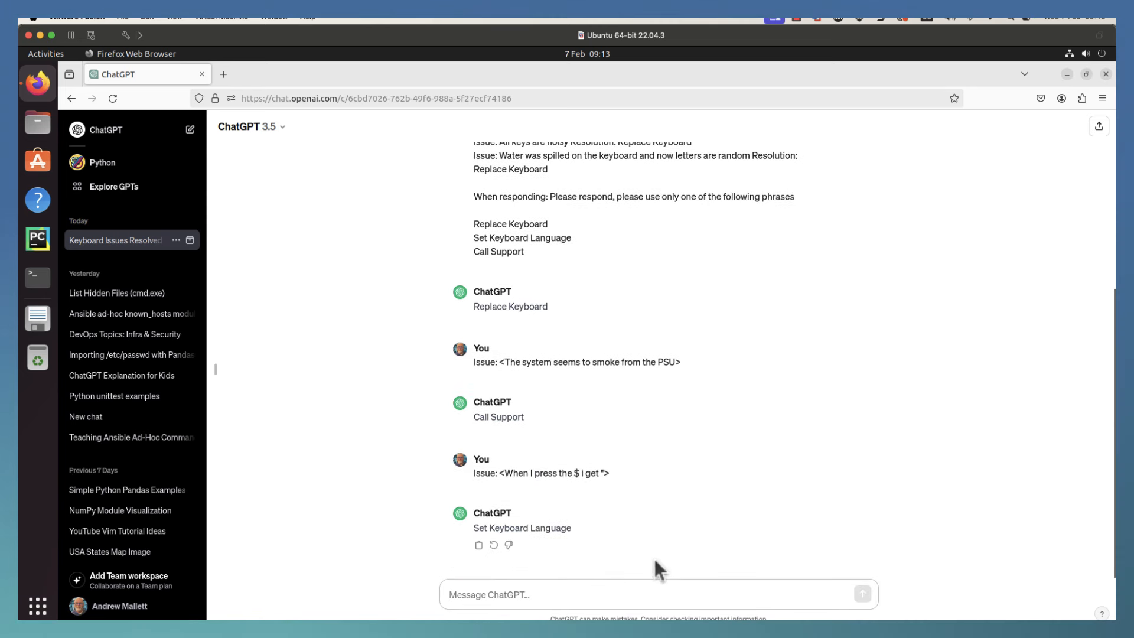
Send the message "Issue: <My child spilled coke on the keyboard>" and show the latest reply
click(535, 594)
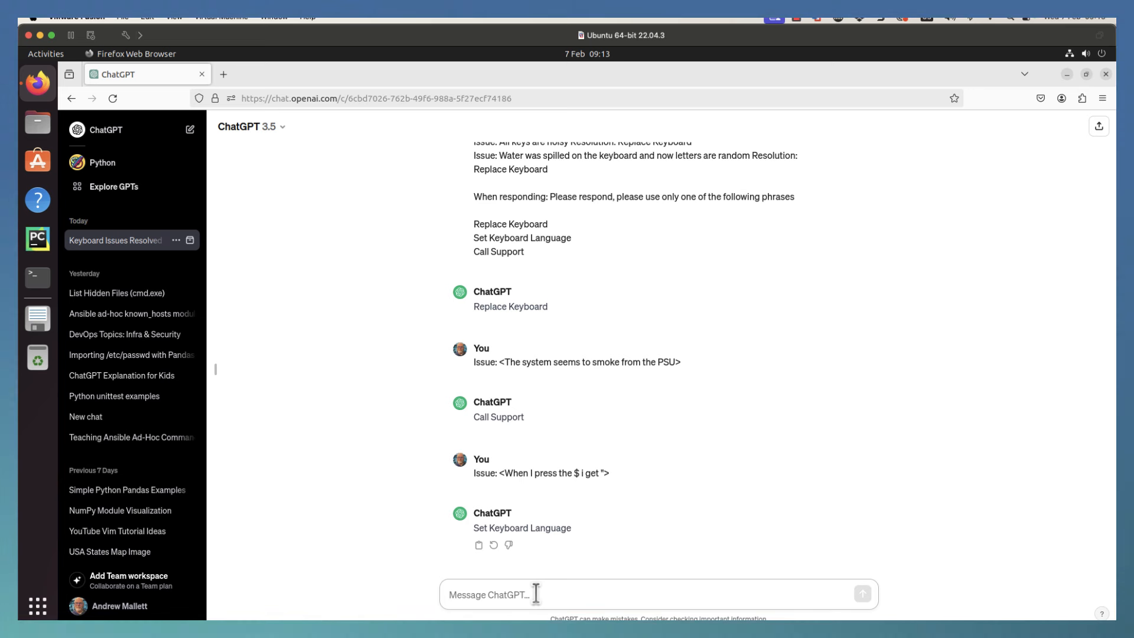
text(Iss)
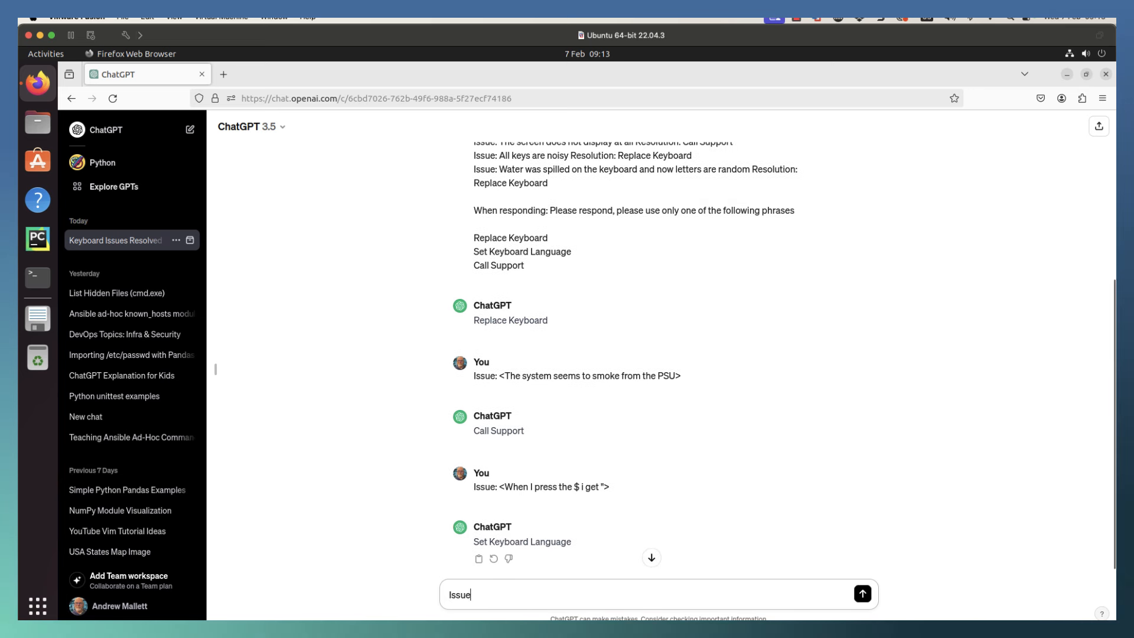
text(ue:)
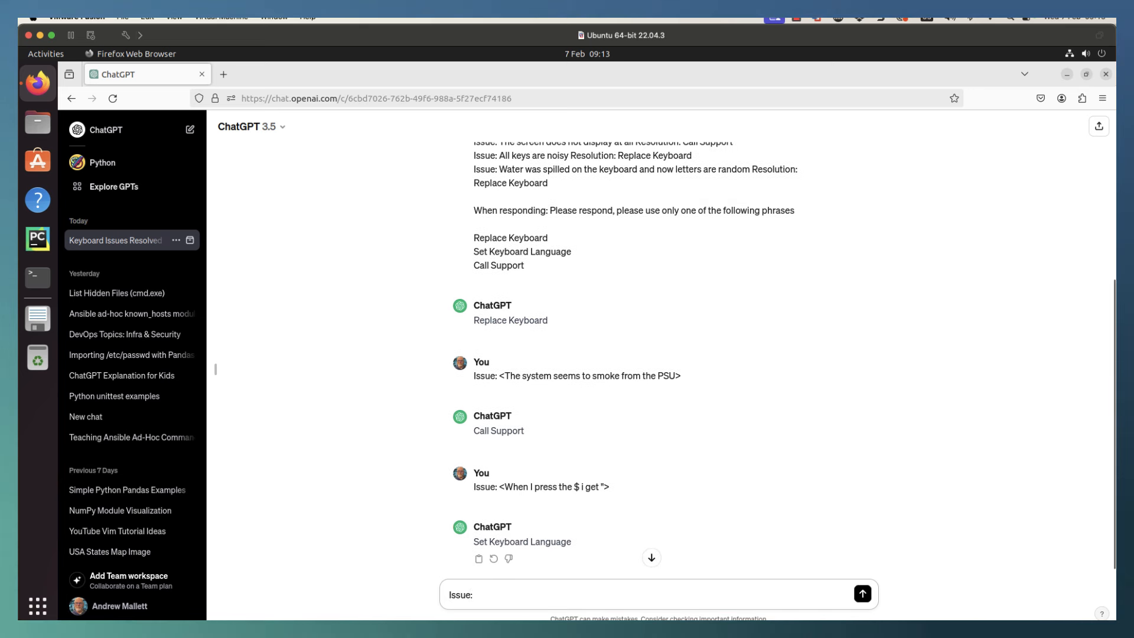
text( <My )
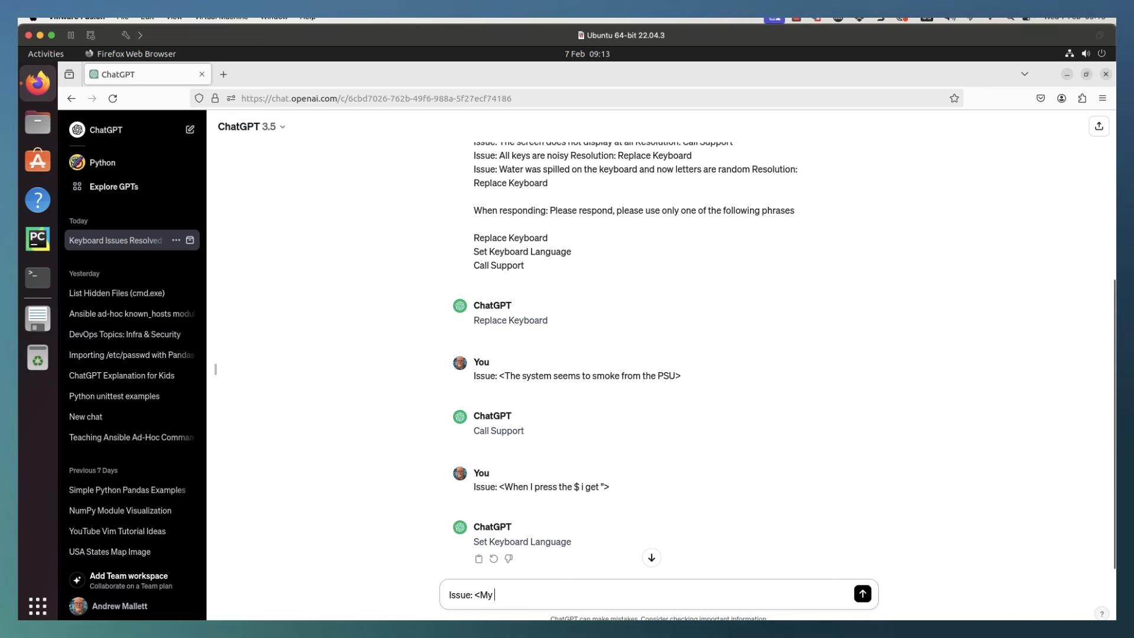
text(child spi)
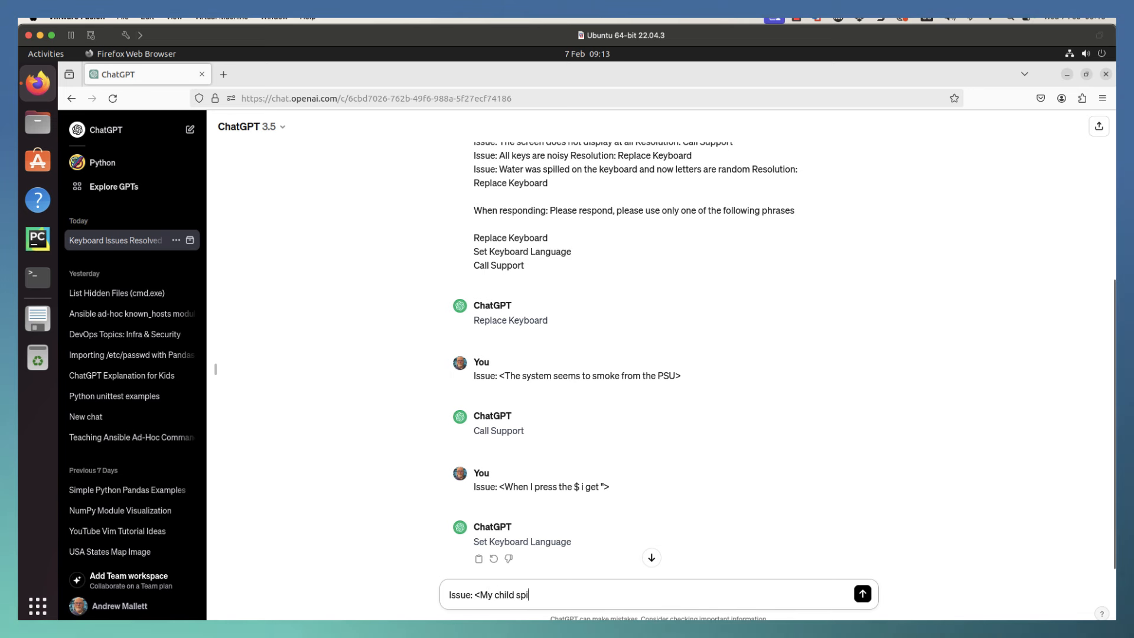
text(lled coke on the keyboard)
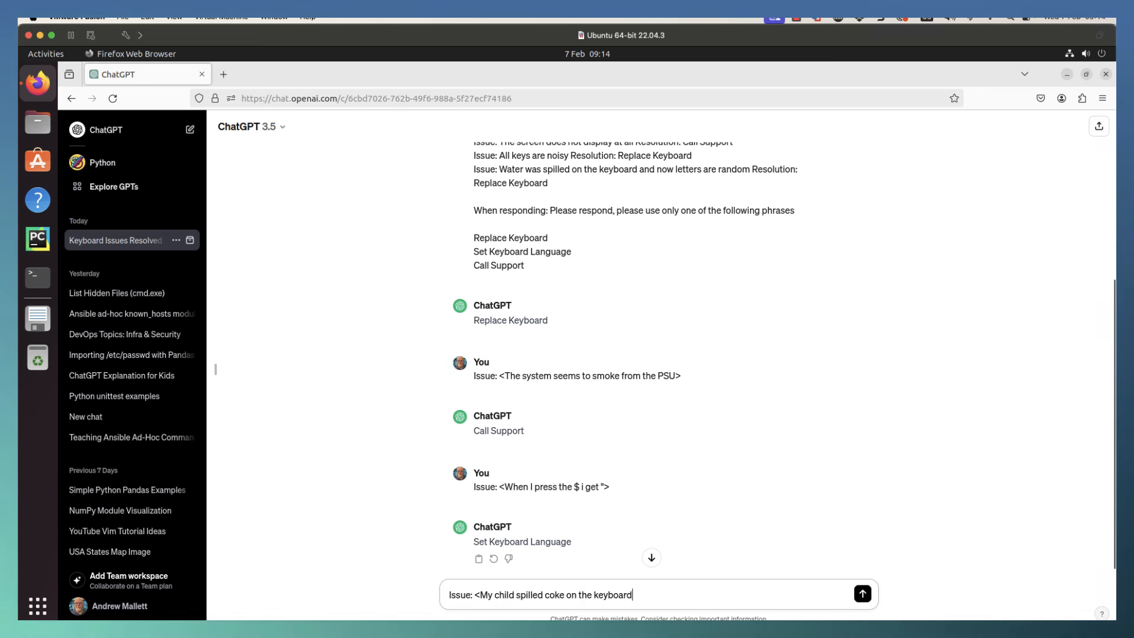
text(>)
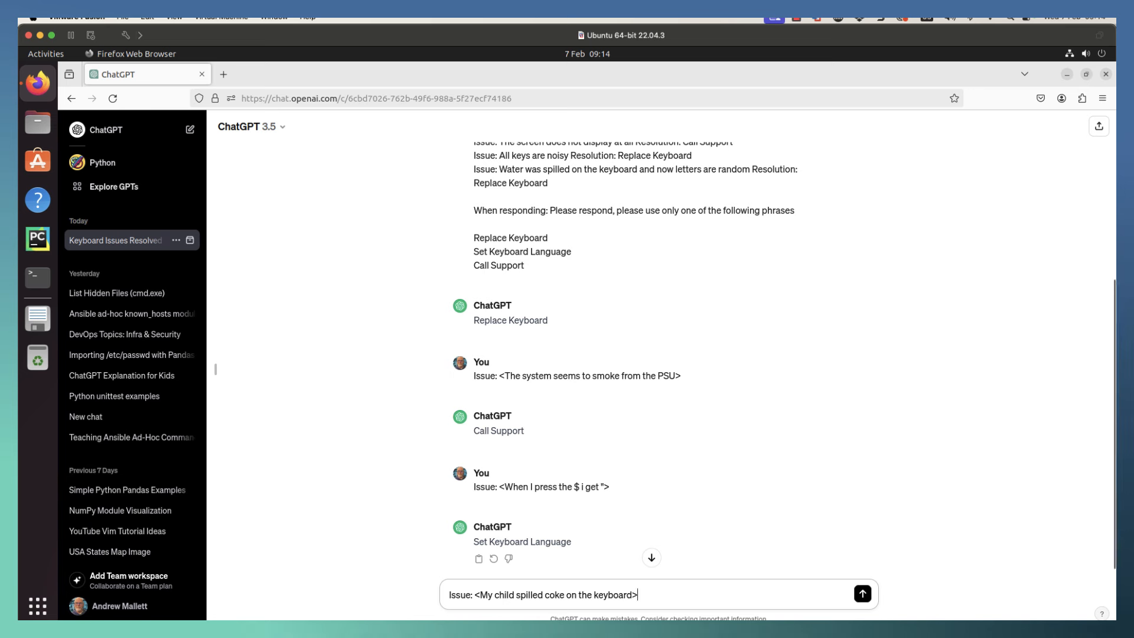
key(Return)
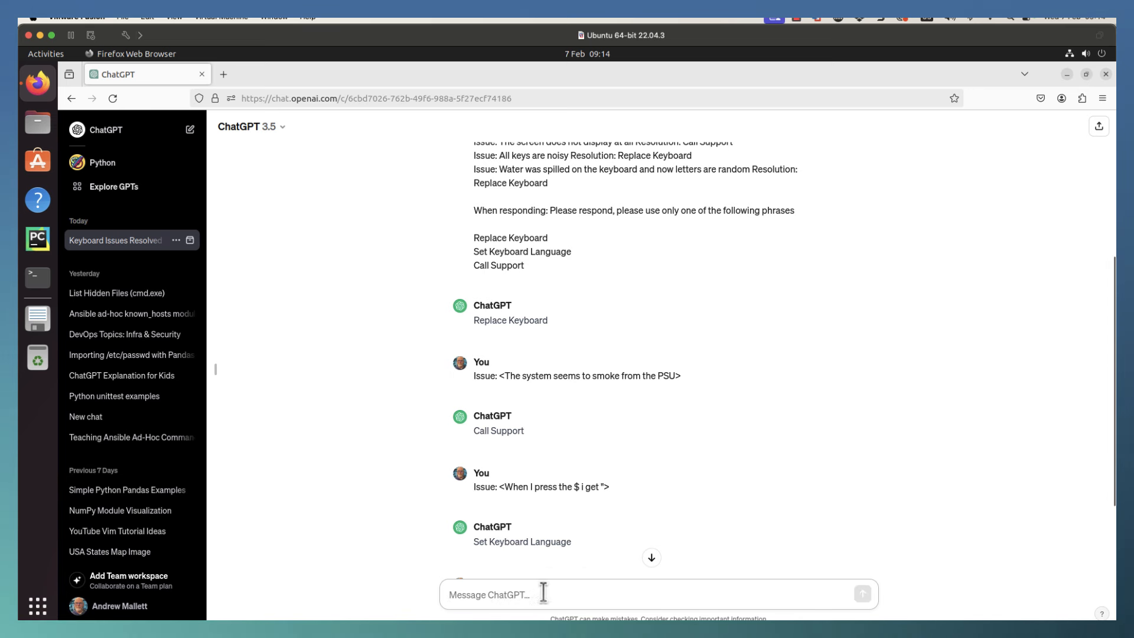
click(651, 557)
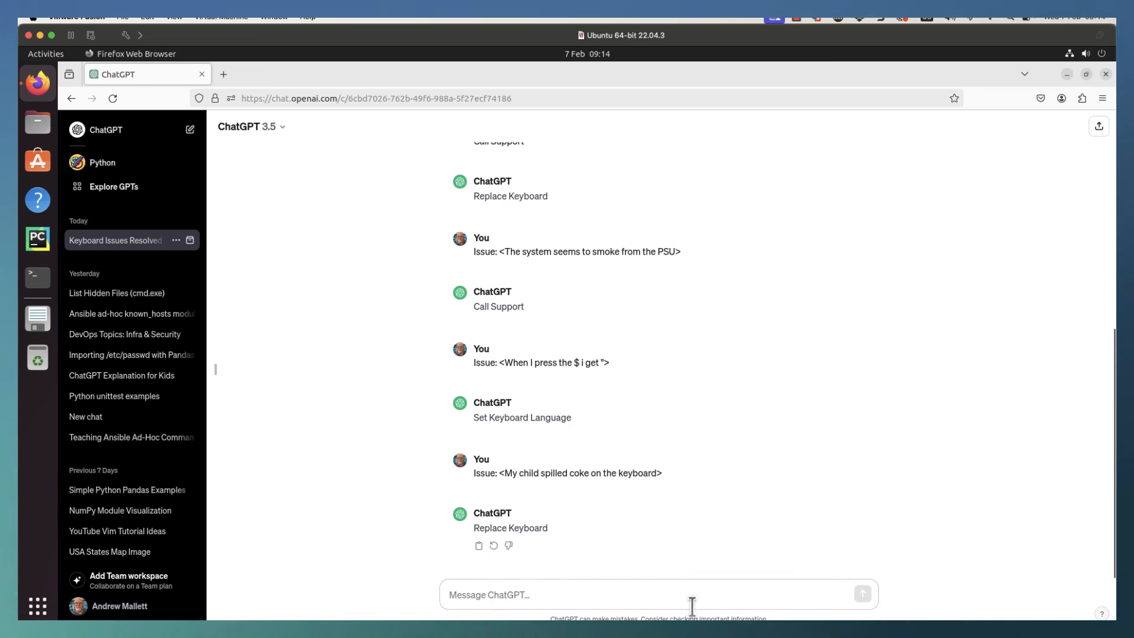